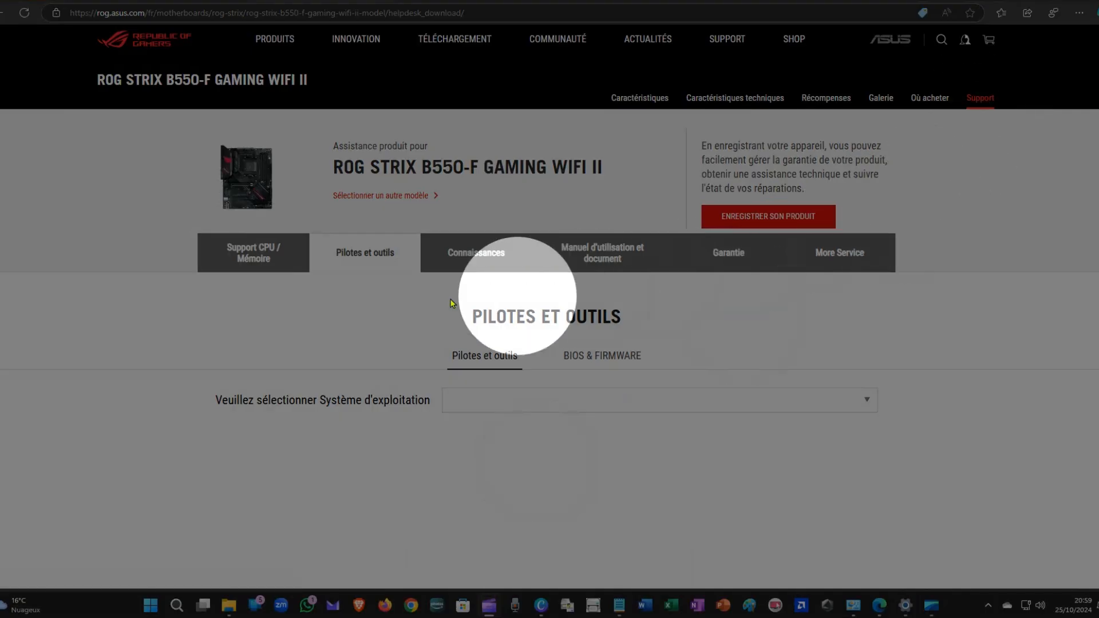
Show the motherboard's drivers and tools for Windows 11 64-bit and look through the available driver categories
click(470, 400)
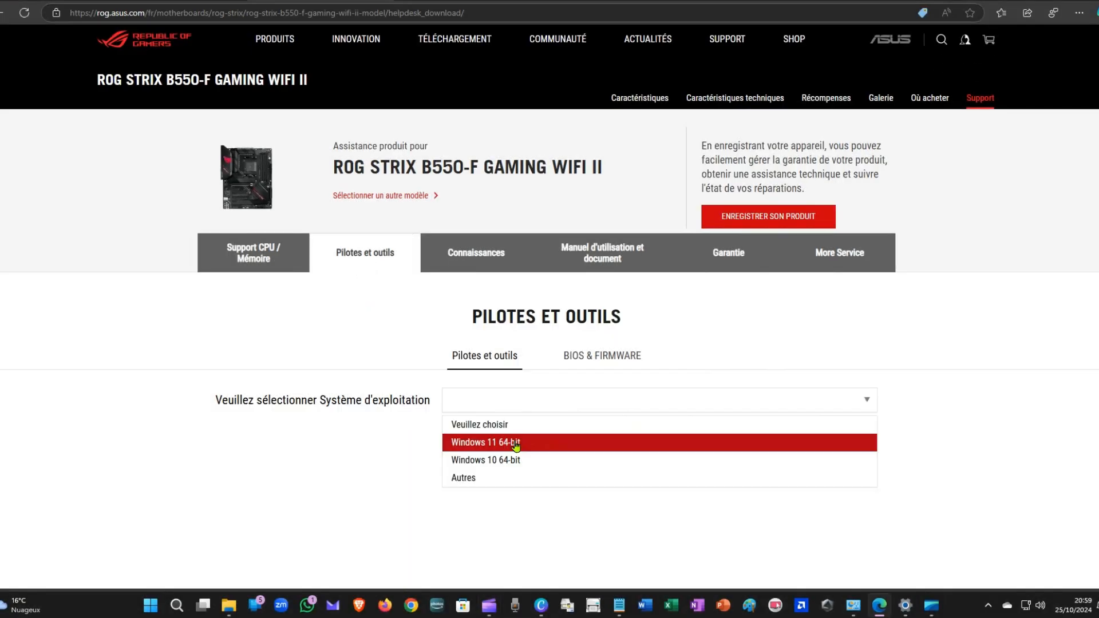
click(511, 445)
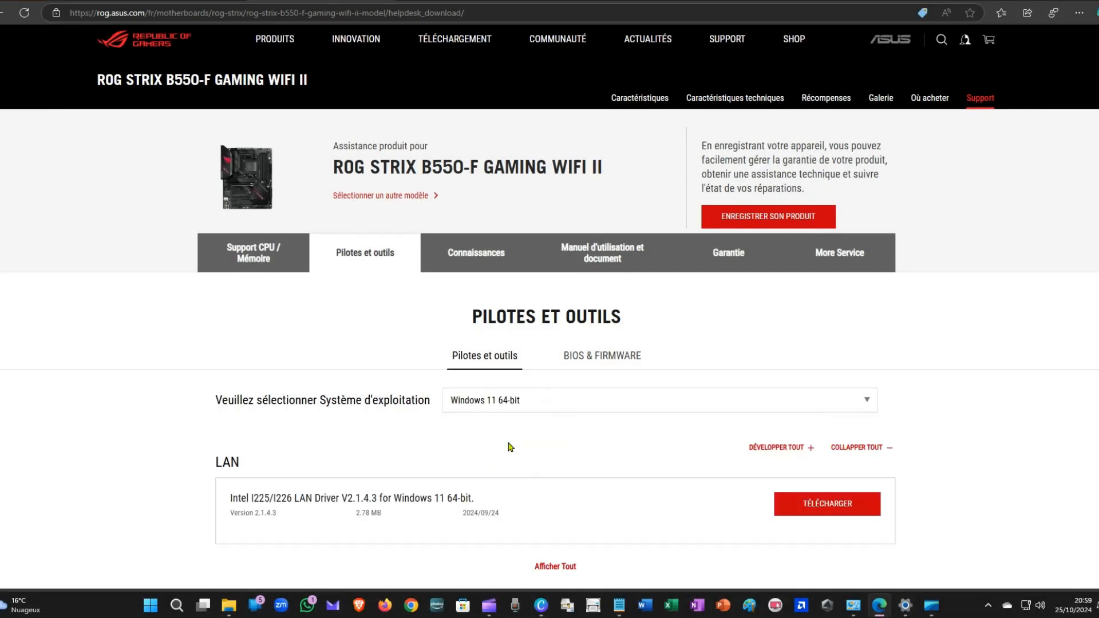
scroll(167, 443, down, 5)
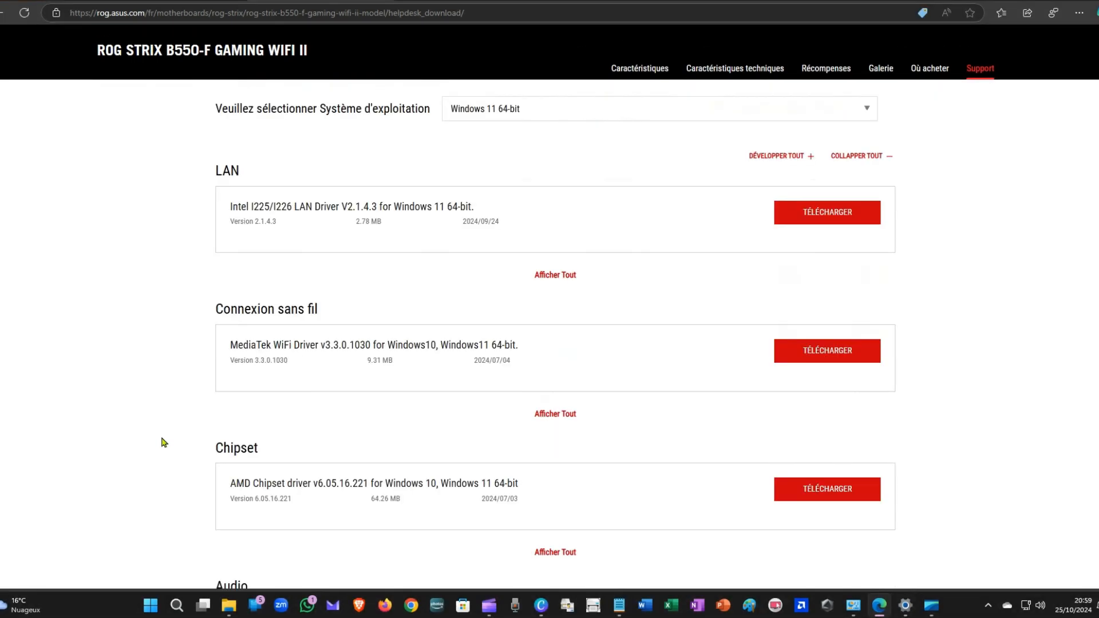
scroll(164, 442, down, 10)
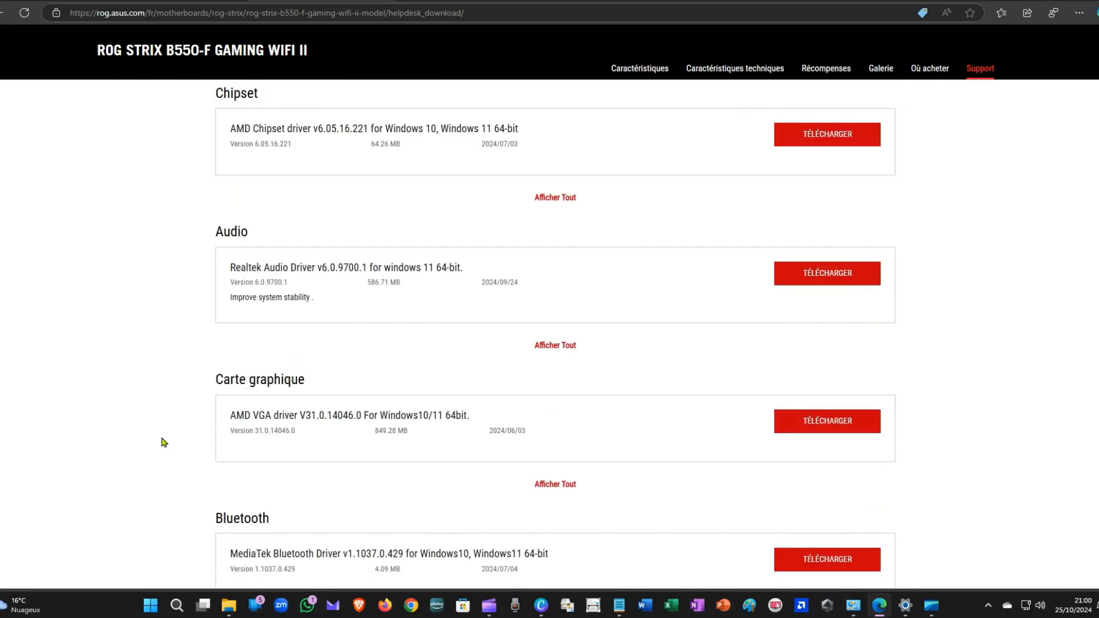
scroll(164, 442, down, 1)
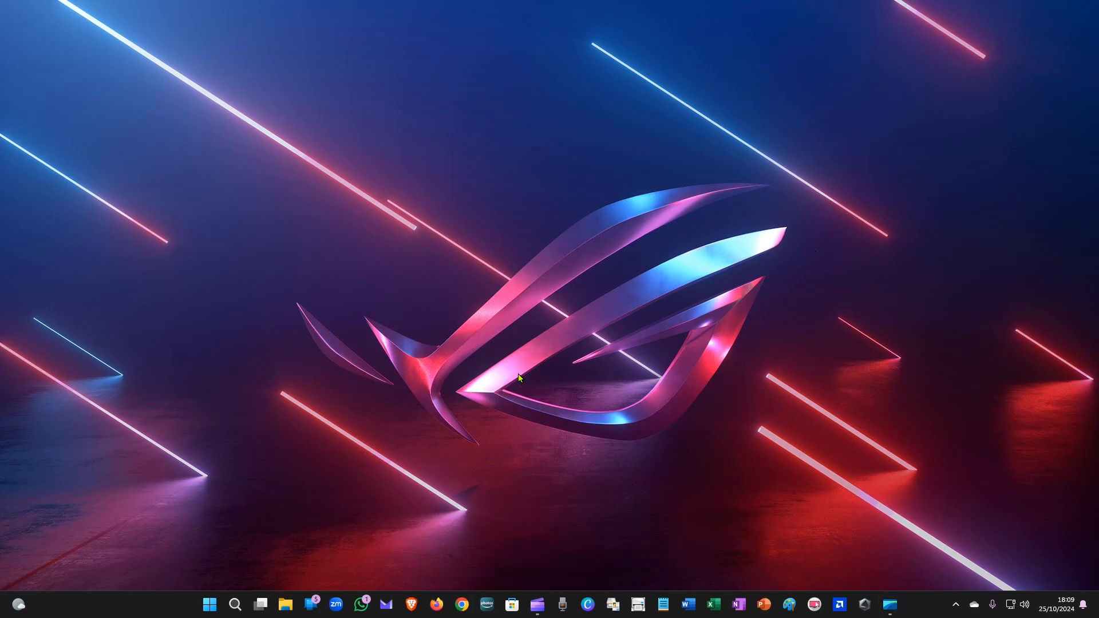
Search Windows for "sys" and open Informations système to check the motherboard's product name
key(super)
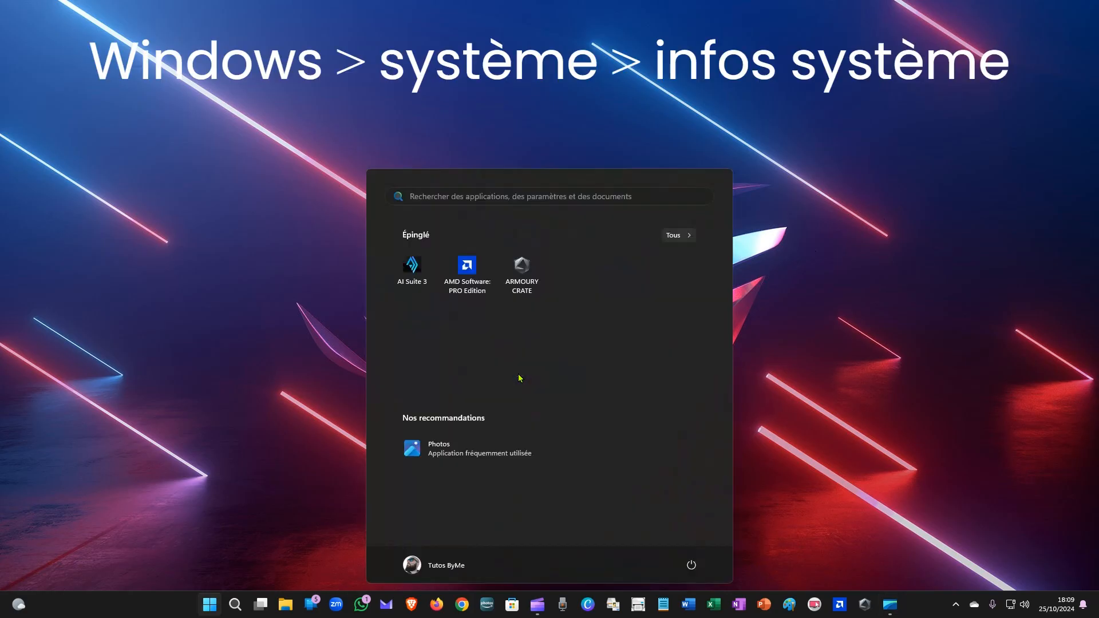
text(sys)
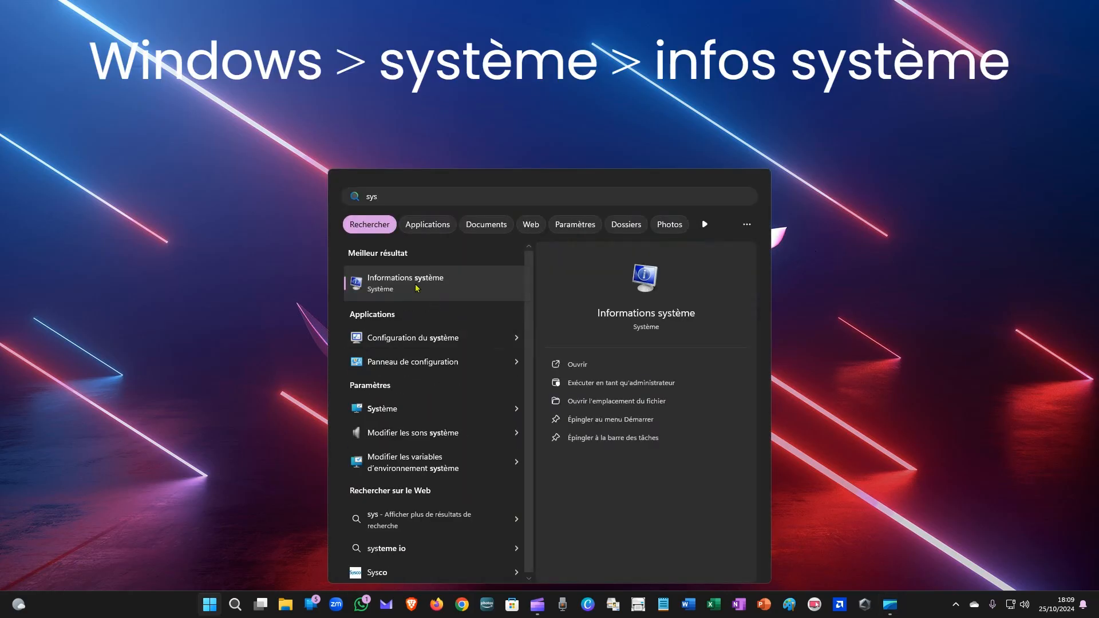
click(417, 289)
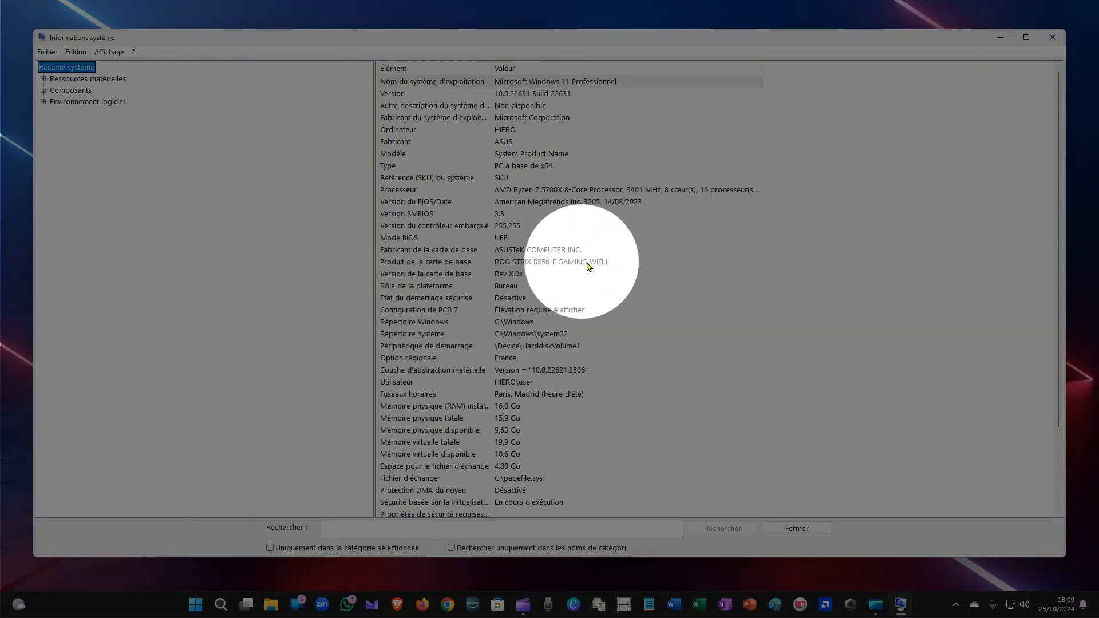
Search the web for ROG STRIX B550-F GAMING WIFI II and open its Republic of Gamers product page
key(super)
text(Produit de la carte de base	ROG STRIX B550-F GAMING WIFI II)
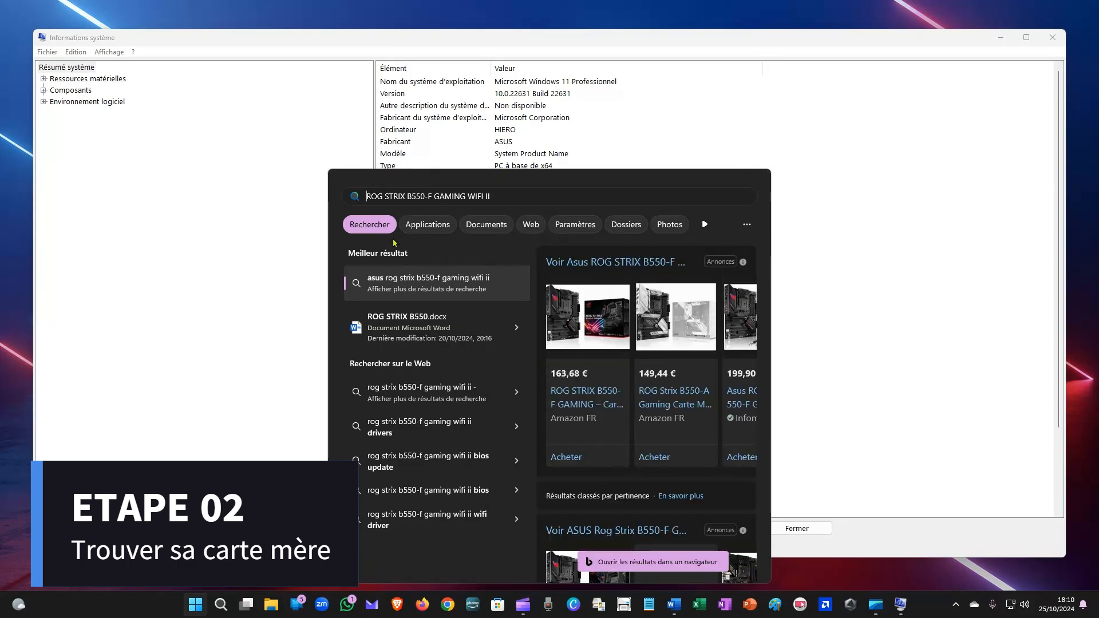
key(Return)
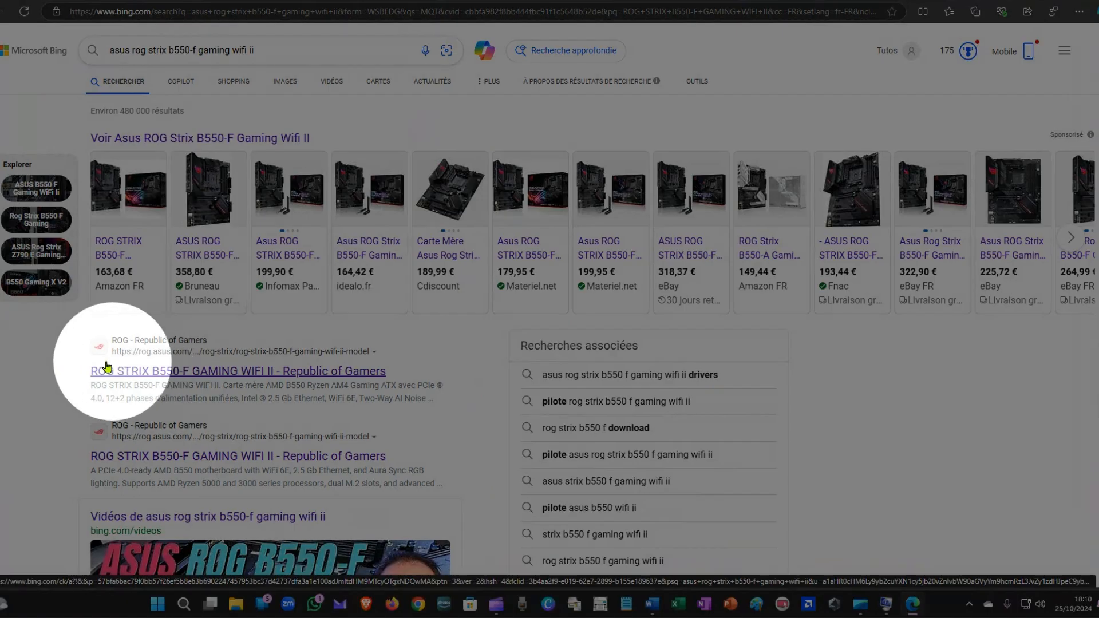
click(229, 372)
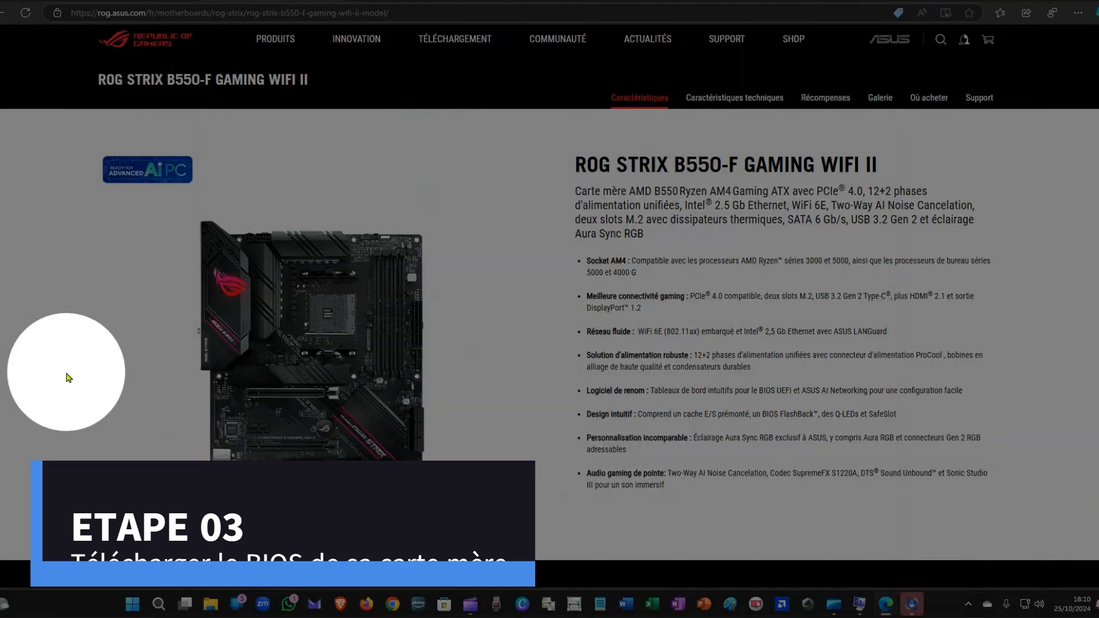
Download BIOS version 3610 from the BIOS & Firmware section of the motherboard's support page
click(979, 98)
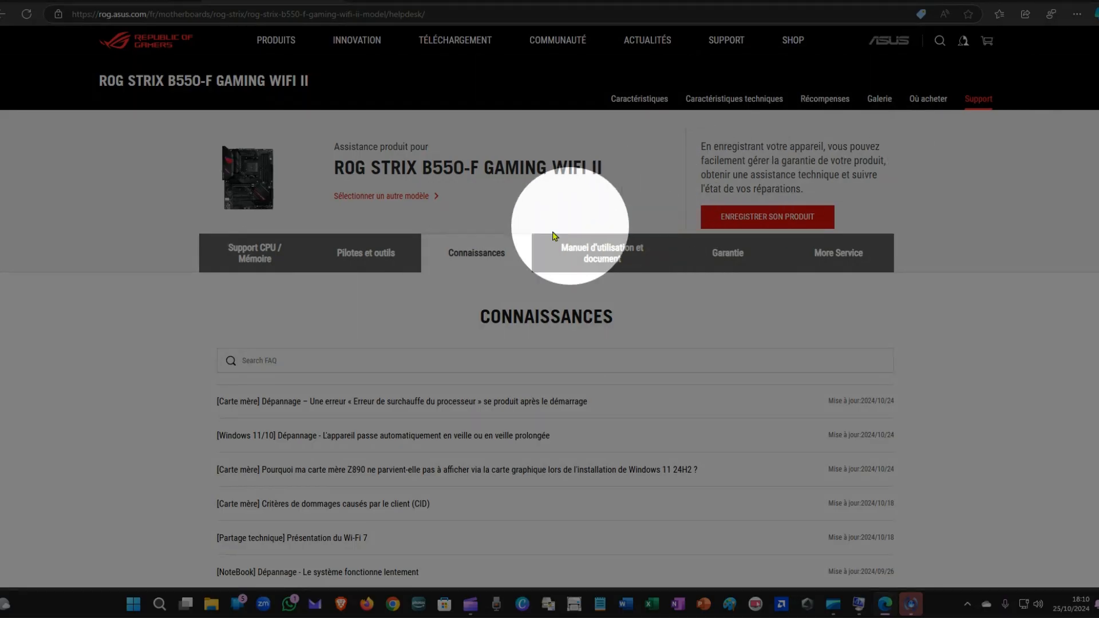
click(364, 257)
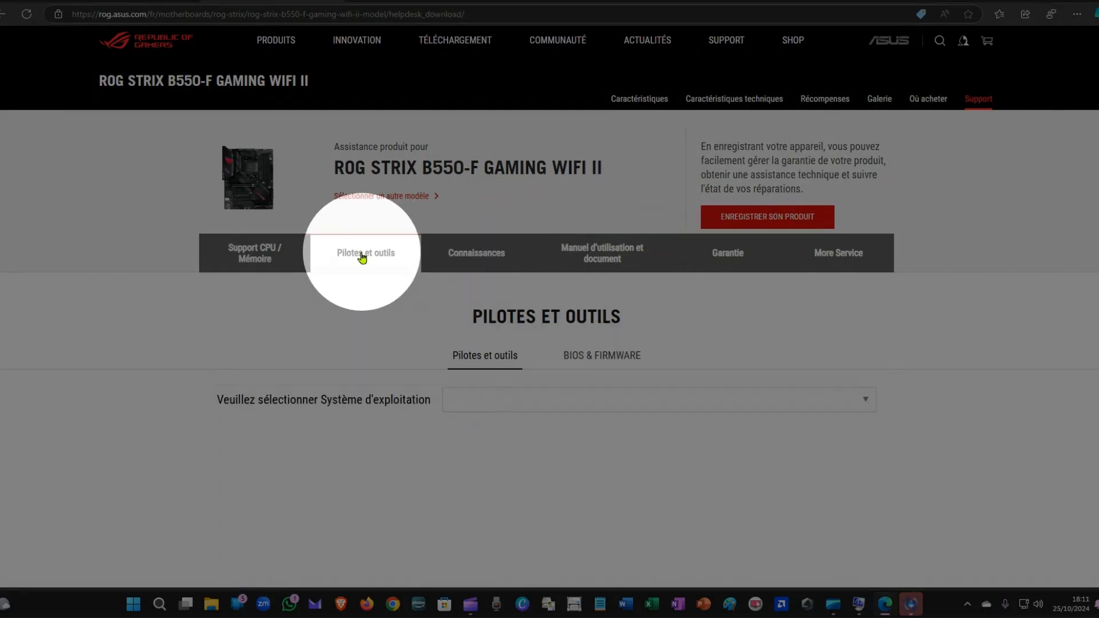
click(600, 356)
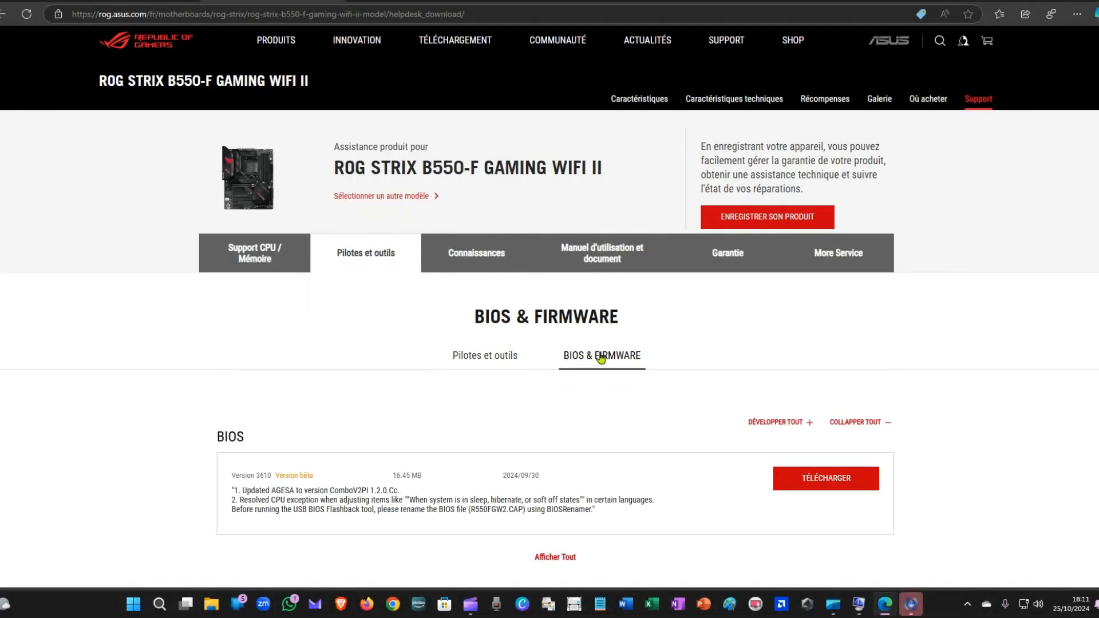
scroll(226, 283, down, 4)
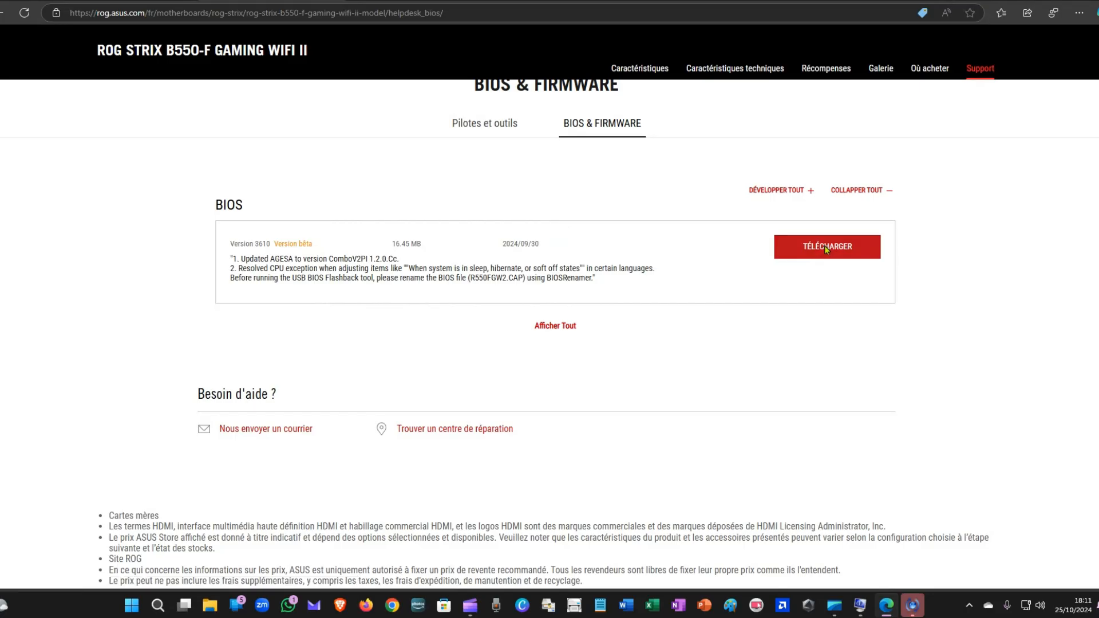
click(825, 248)
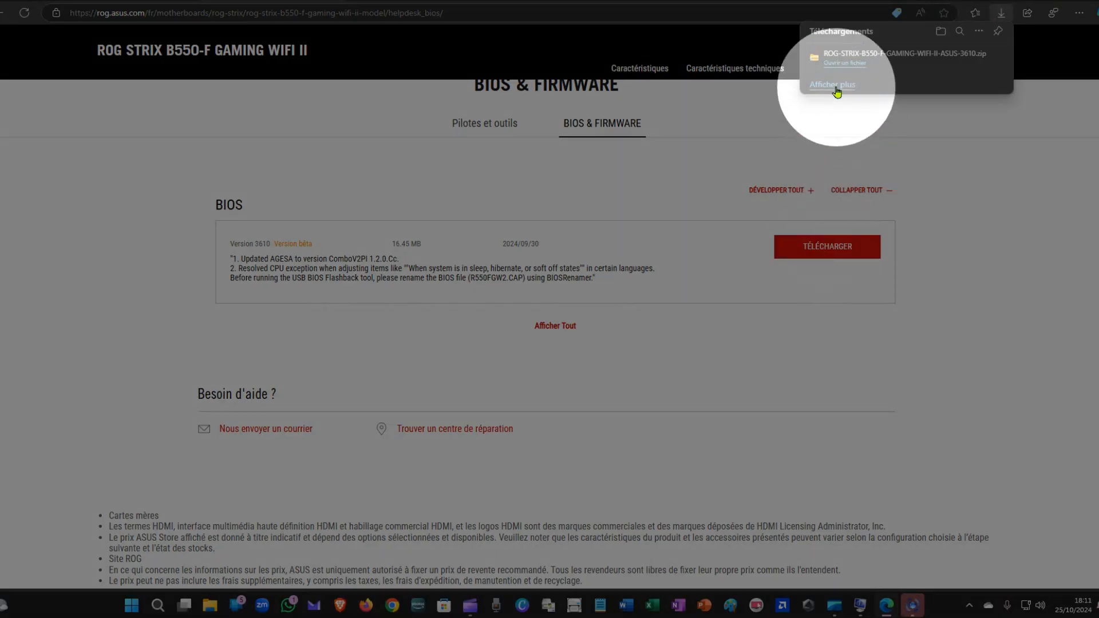
Open the downloaded BIOS zip from its folder and extract all its files to the suggested destination
mouse_move(842, 60)
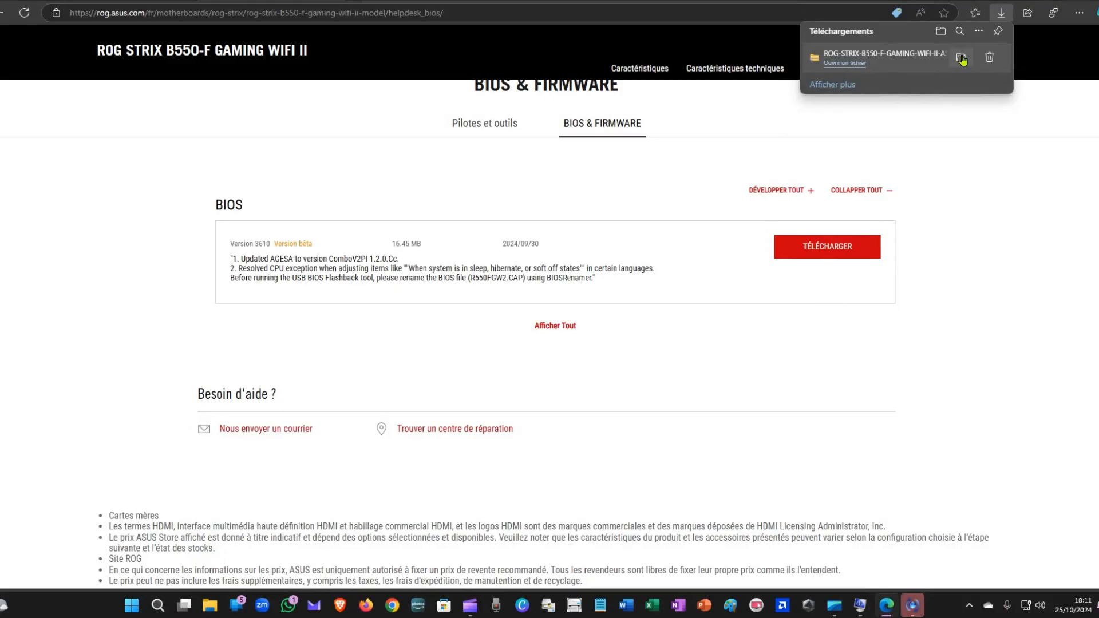
click(958, 58)
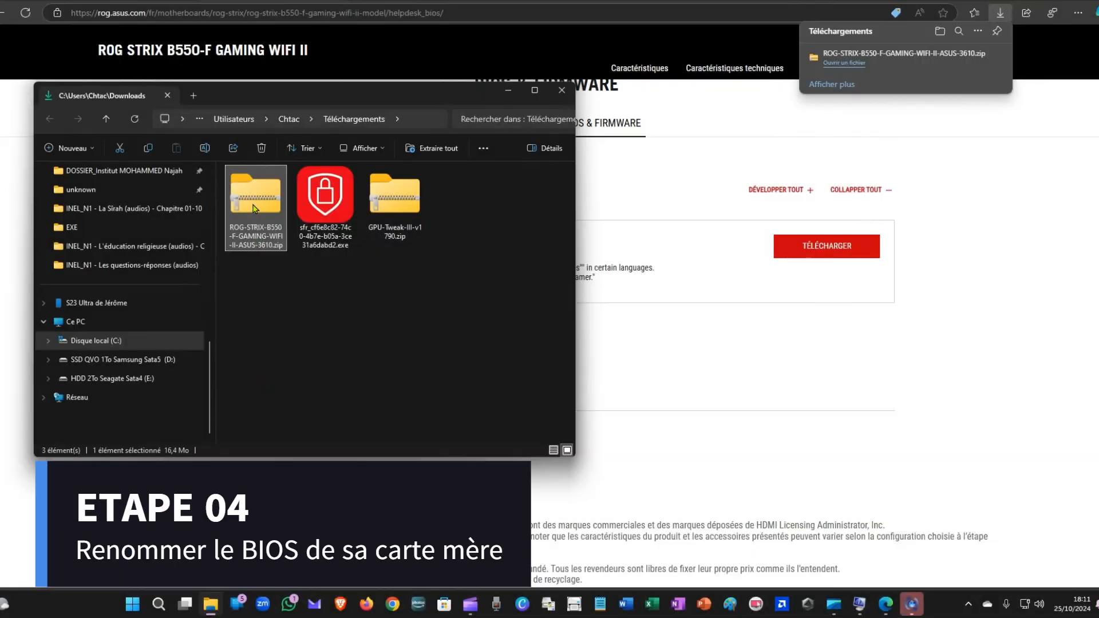
double_click(255, 208)
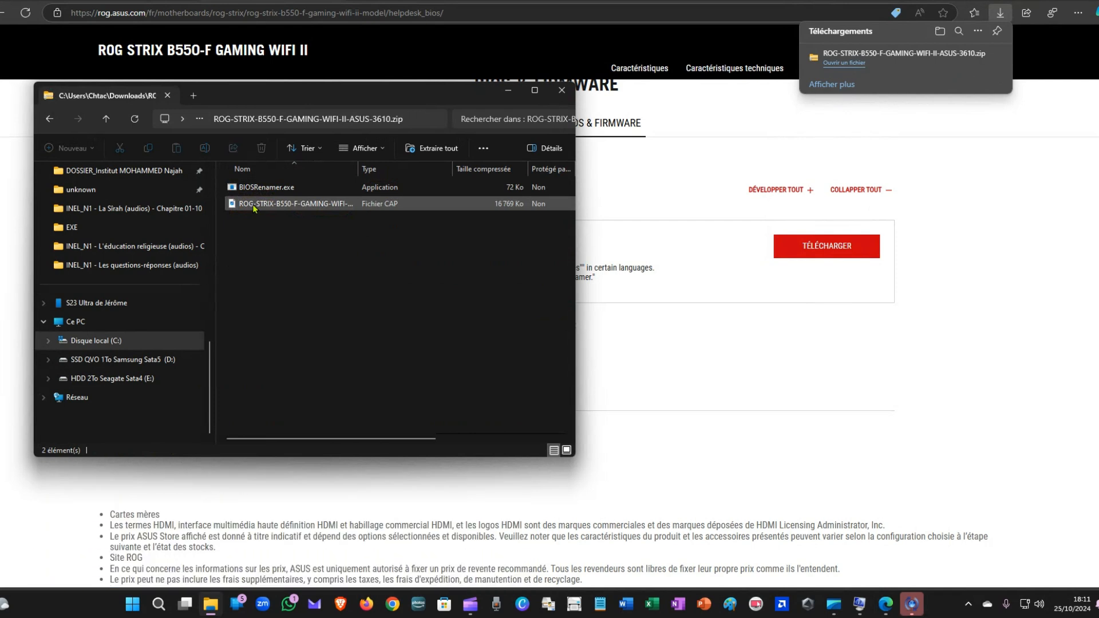
drag(360, 166, 448, 166)
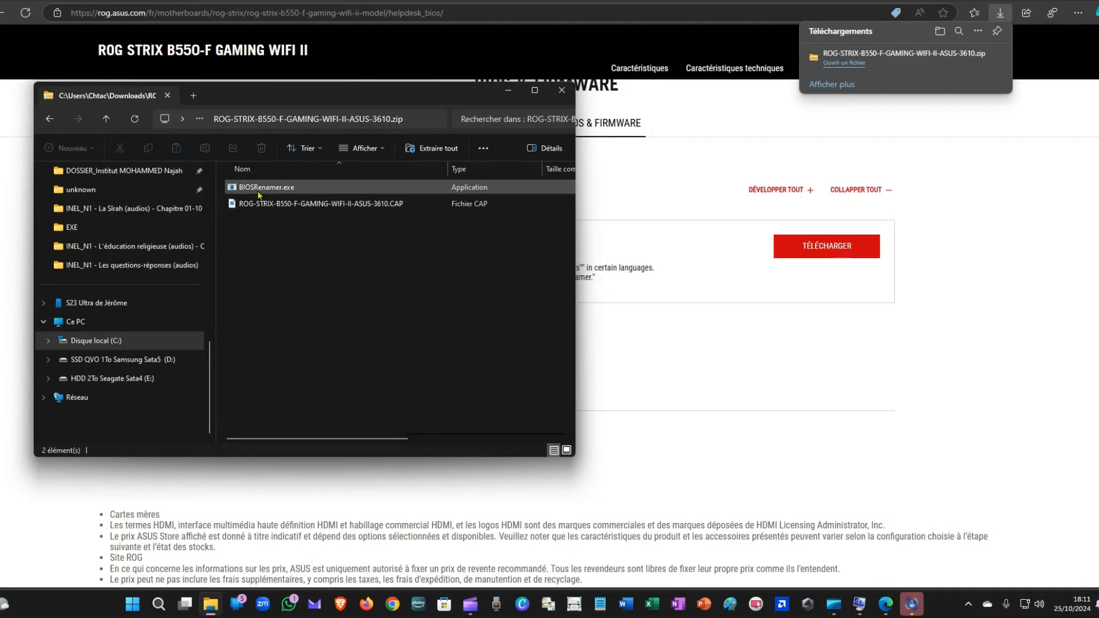
double_click(259, 191)
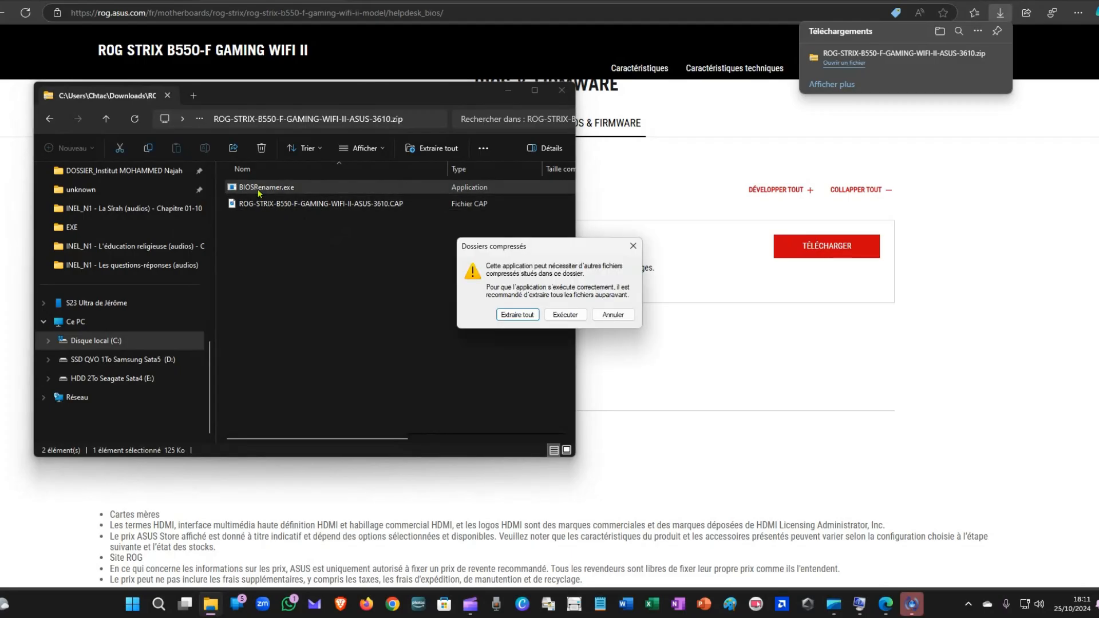
click(521, 315)
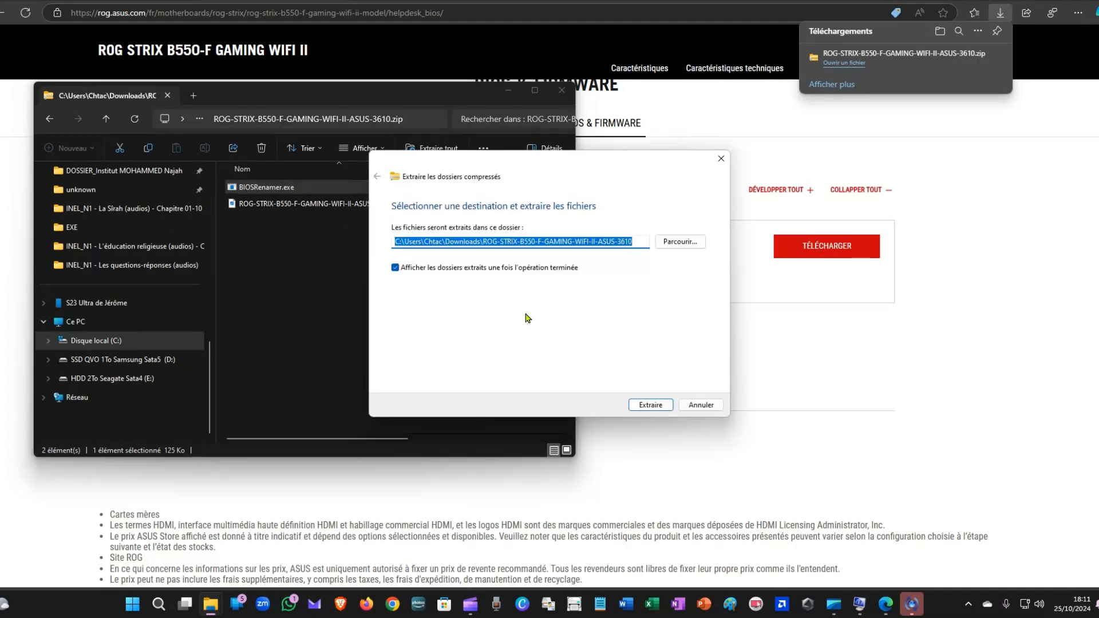
click(652, 405)
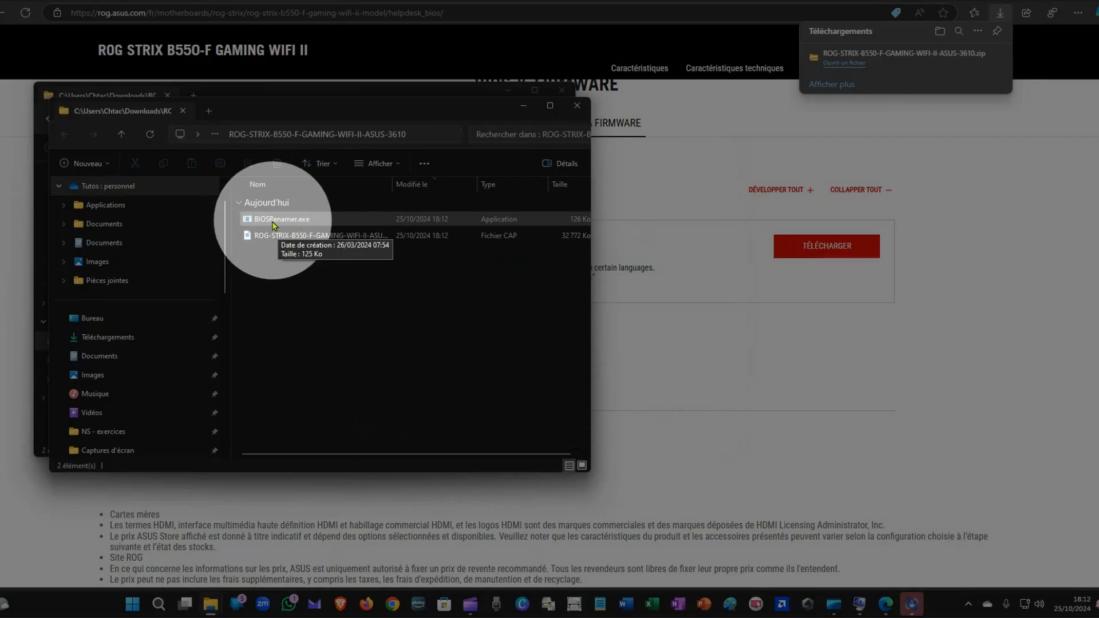
Run BIOSRenamer.exe from the extracted folder to rename the BIOS CAP file for USB BIOS Flashback
click(273, 222)
double_click(273, 225)
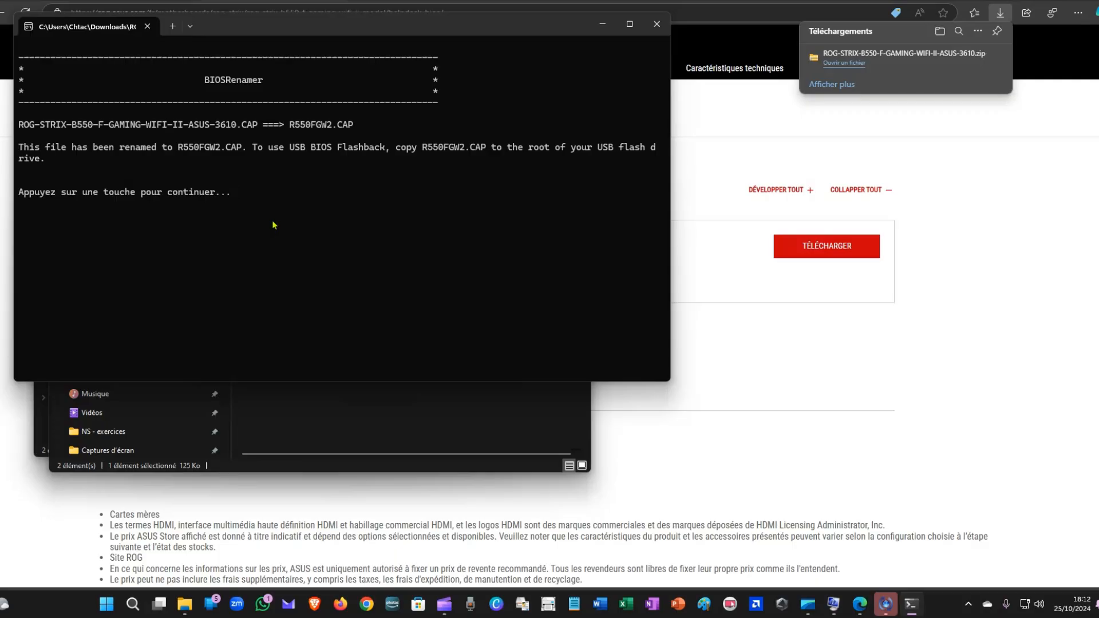
key(Return)
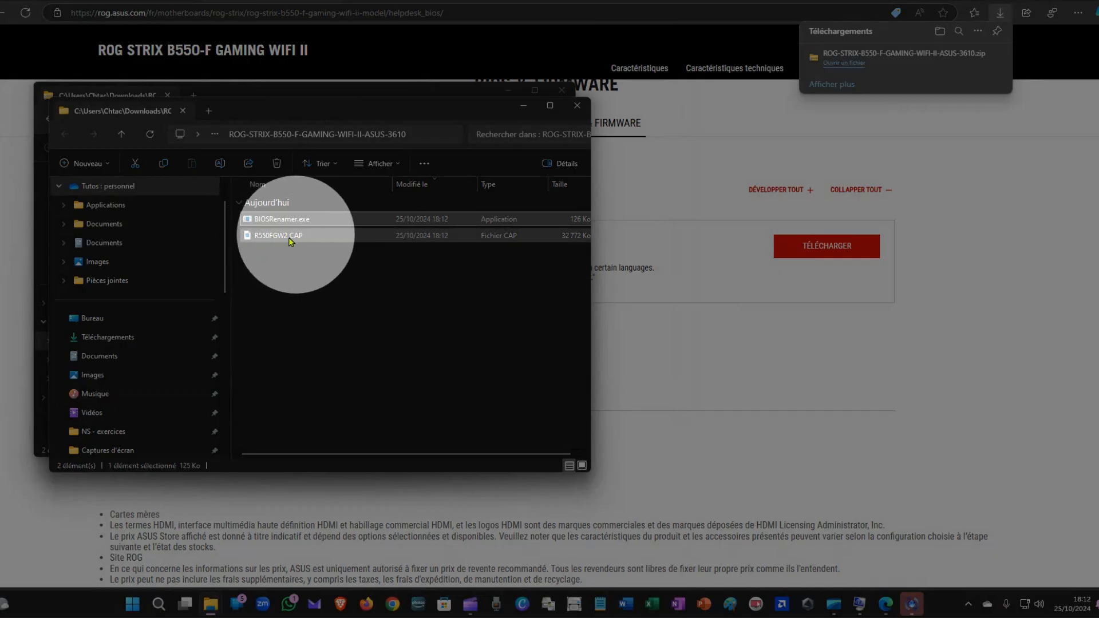
click(290, 250)
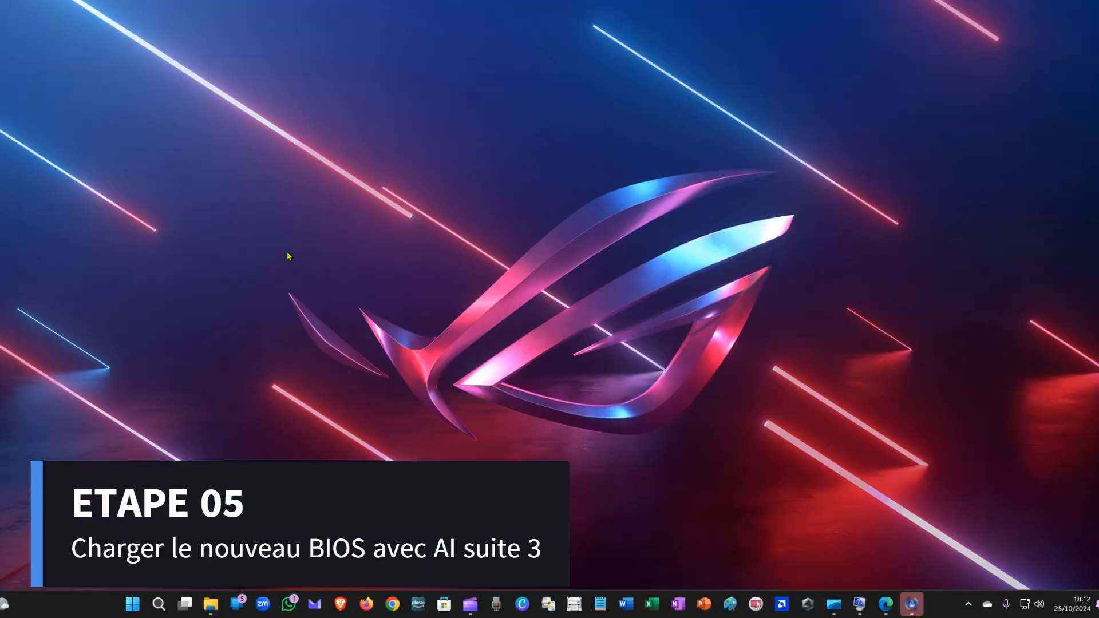
Launch AI Suite 3 and open its EZ Update utility
click(135, 604)
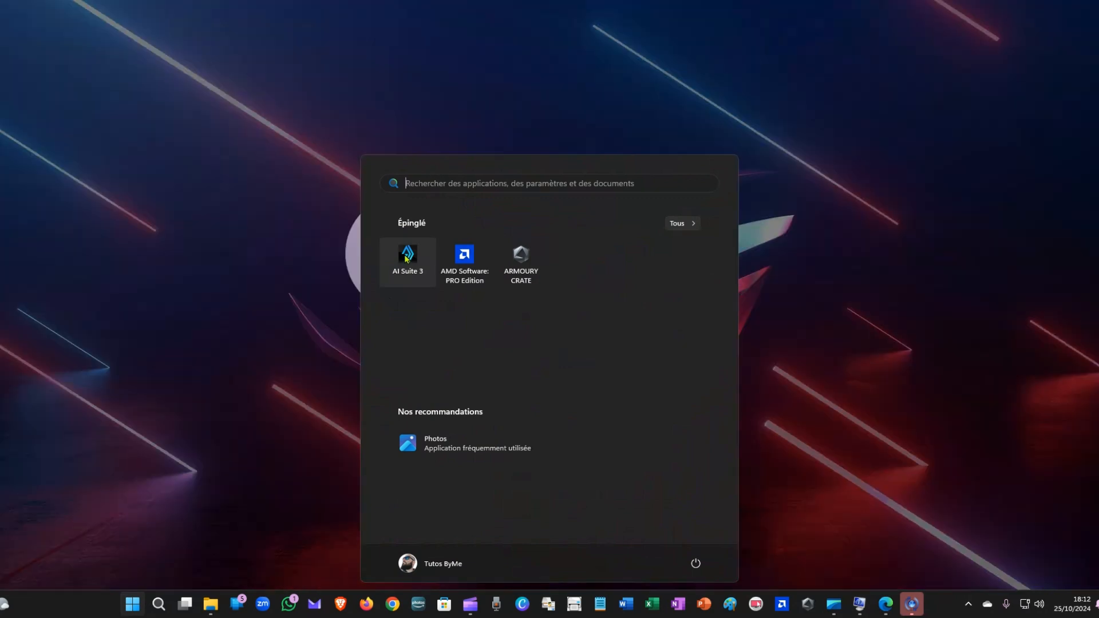
click(406, 258)
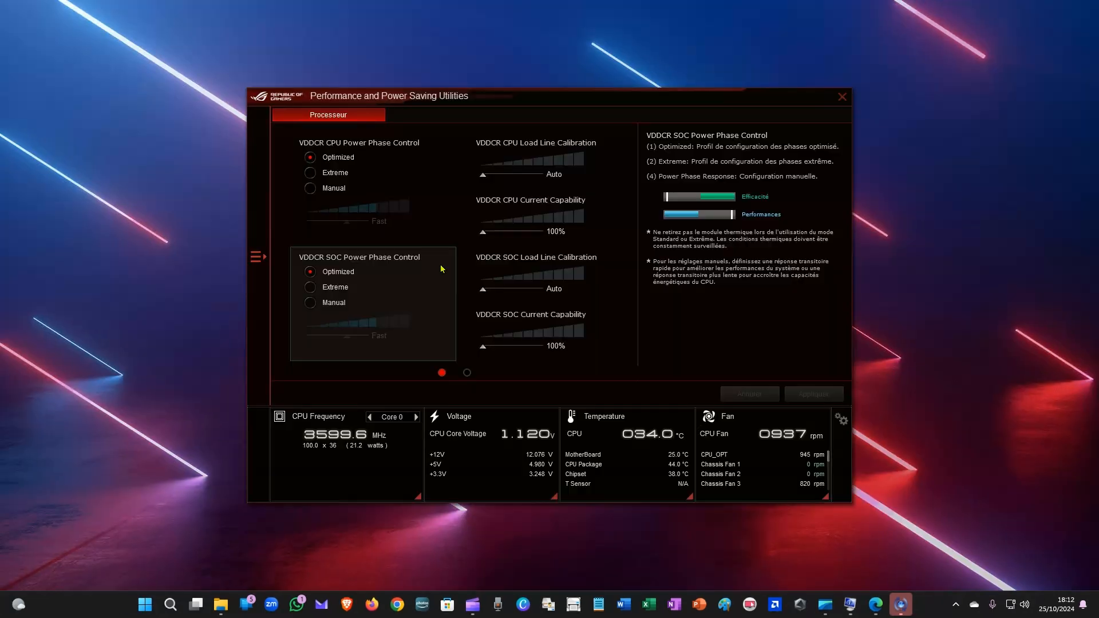
click(257, 258)
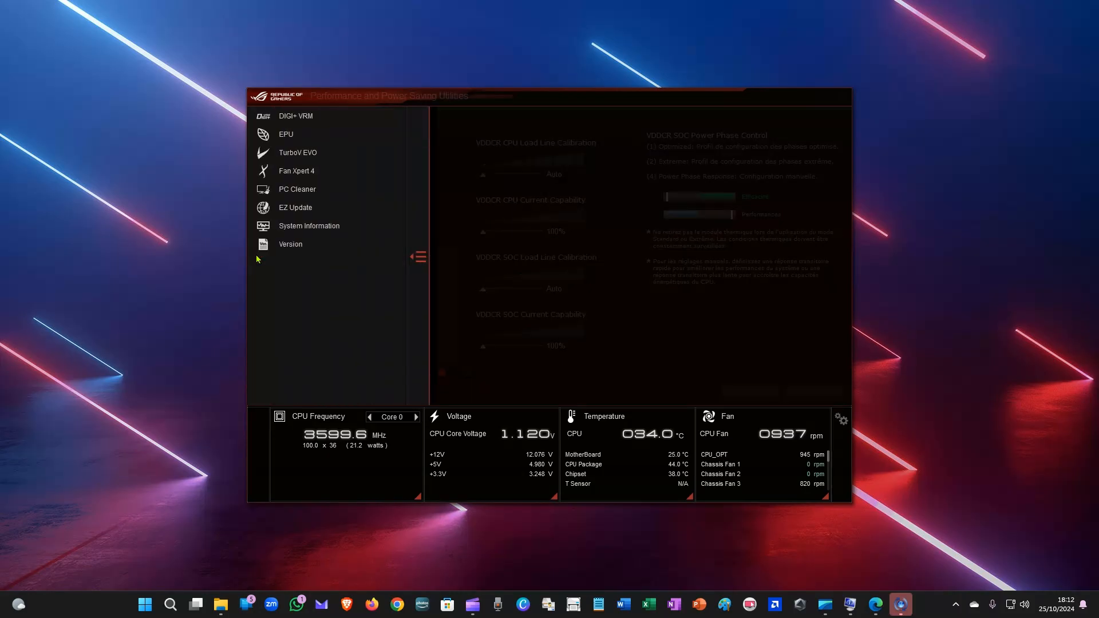
click(289, 210)
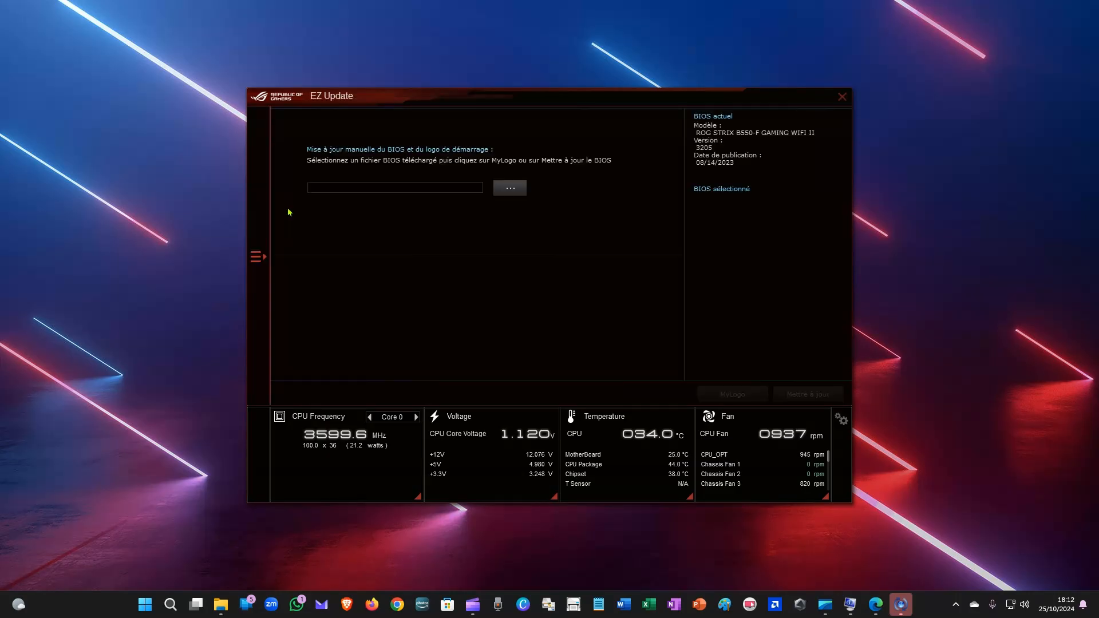
Load R550FGW2.CAP as the BIOS file for the manual update
click(512, 190)
click(444, 193)
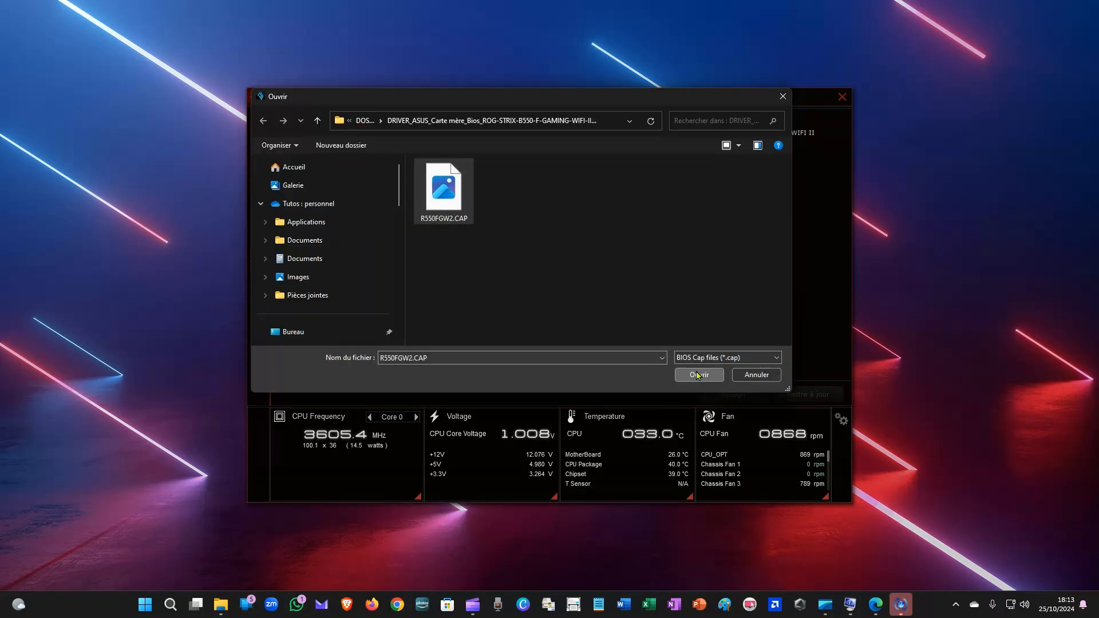
click(698, 375)
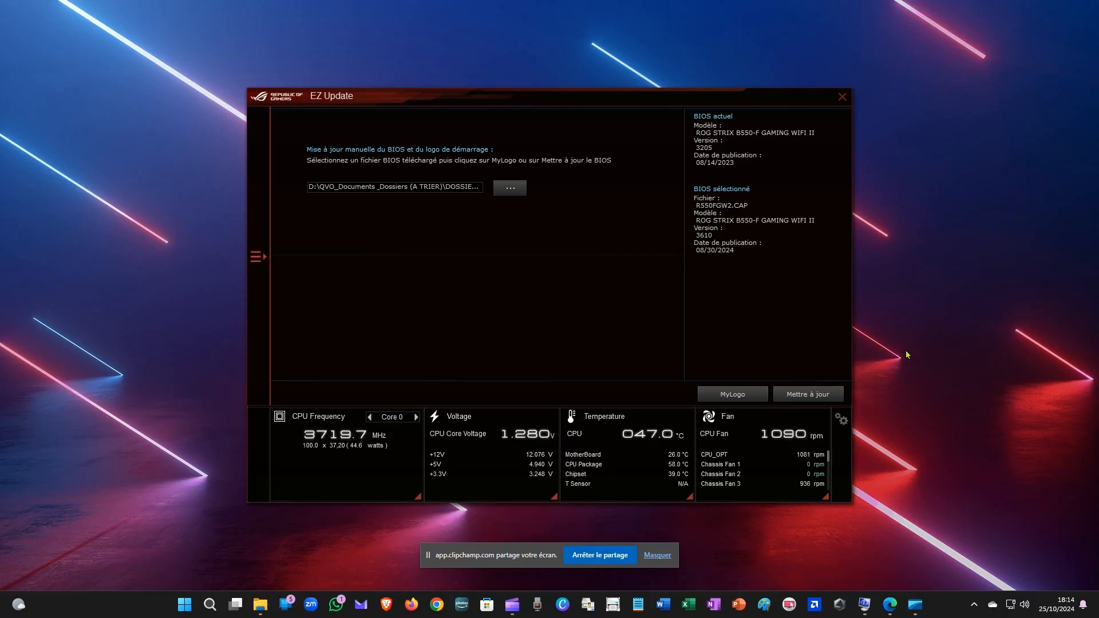
Update the BIOS to version 3610 with the loaded file and restart the computer to apply it
click(802, 395)
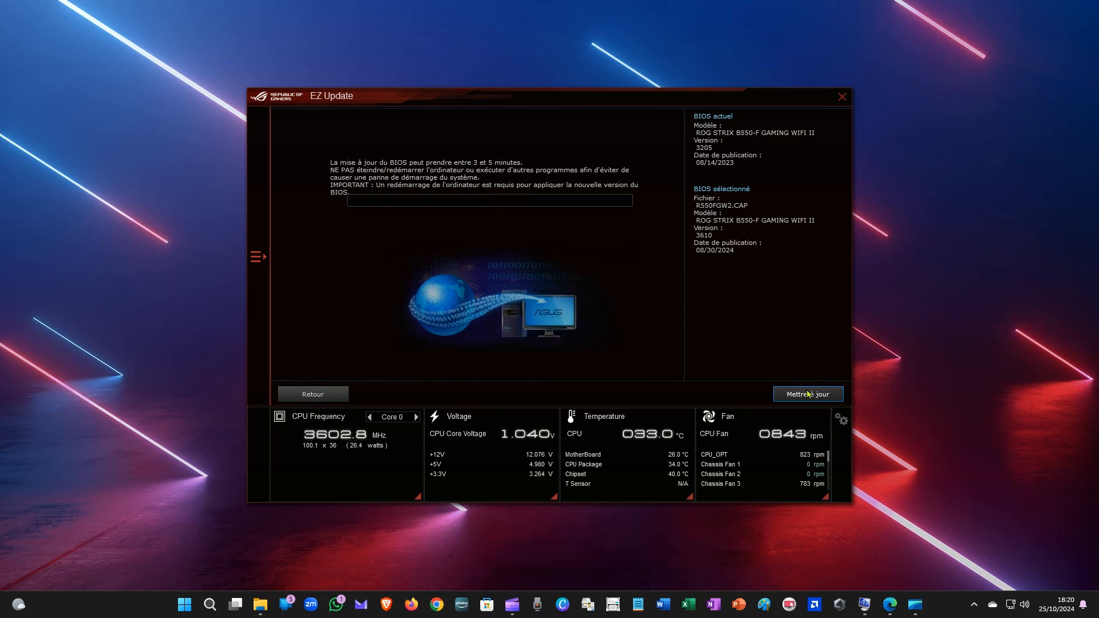
click(808, 394)
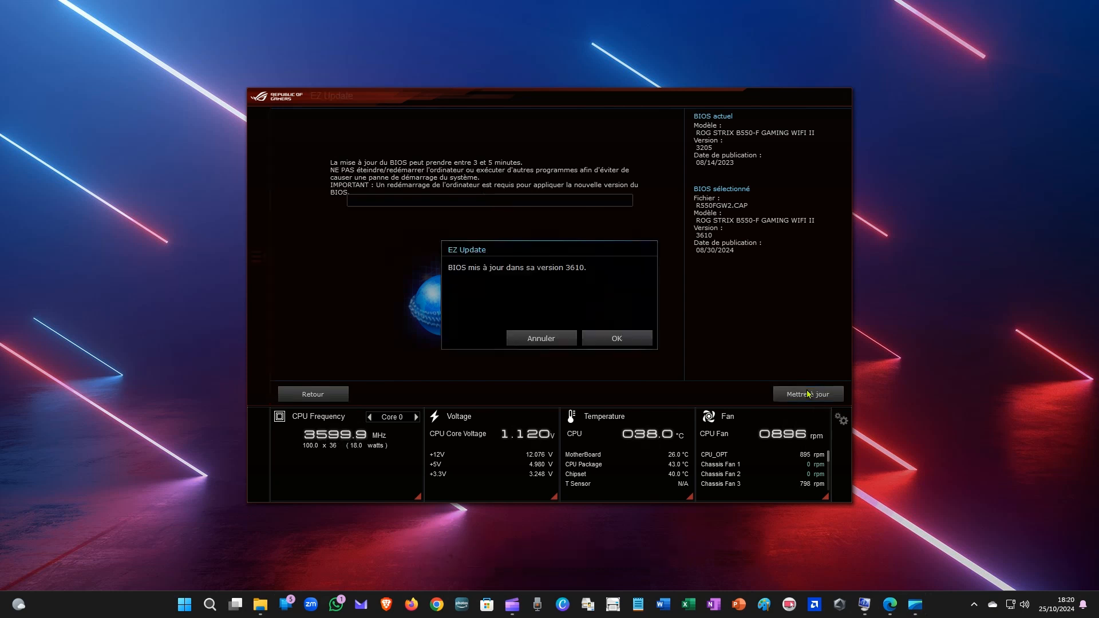
click(615, 339)
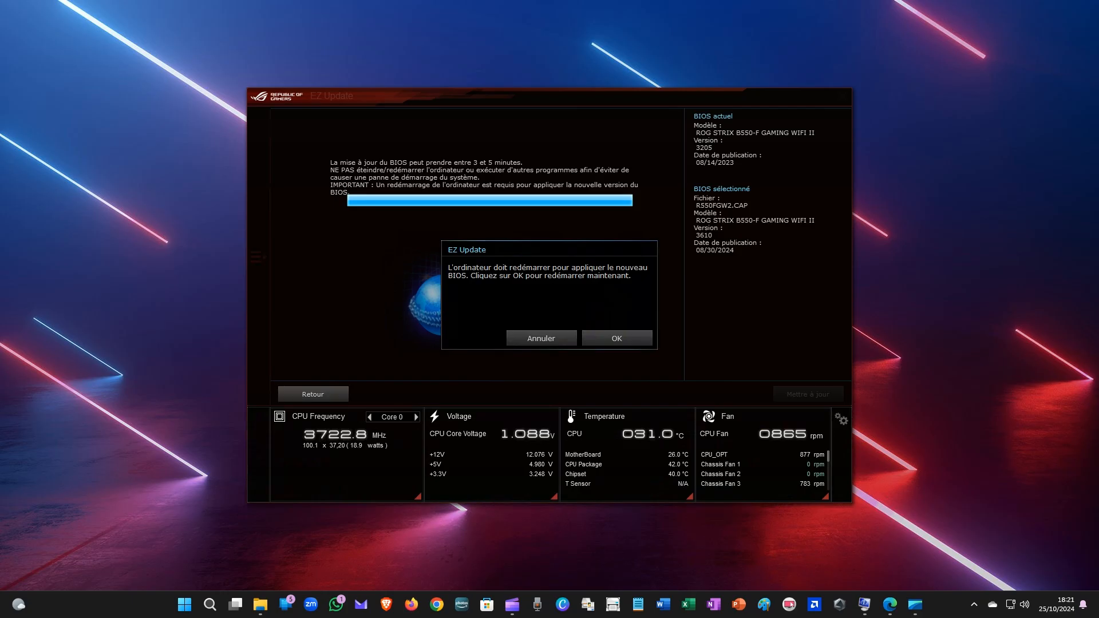
click(626, 340)
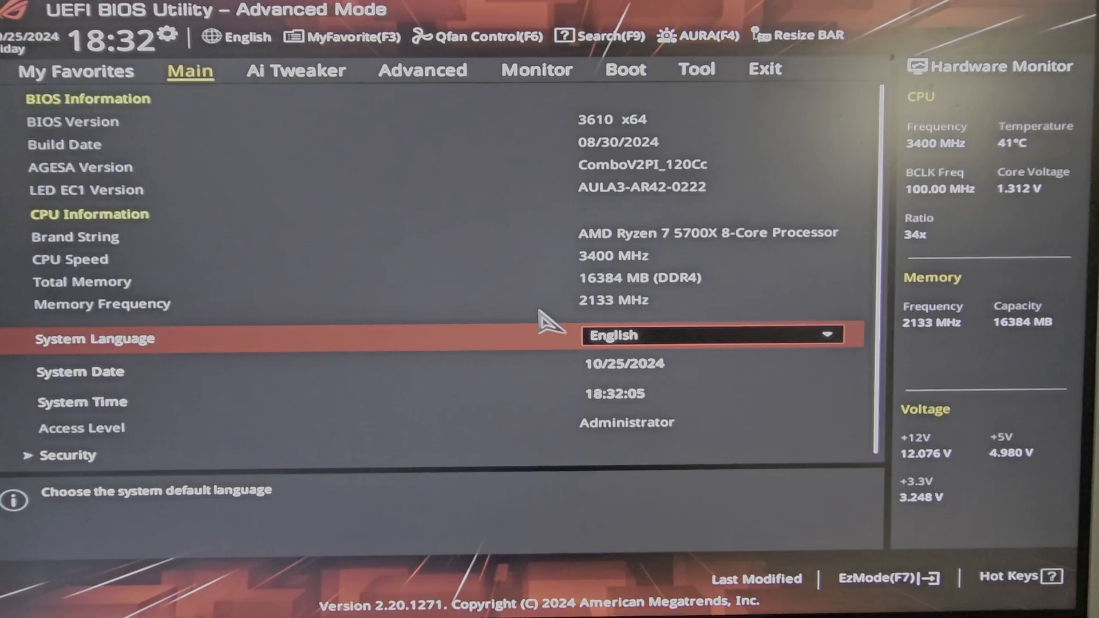
Set the UEFI system language to Français and the memory frequency in Ai Tweaker to DDR4-3600MHz
key(Return)
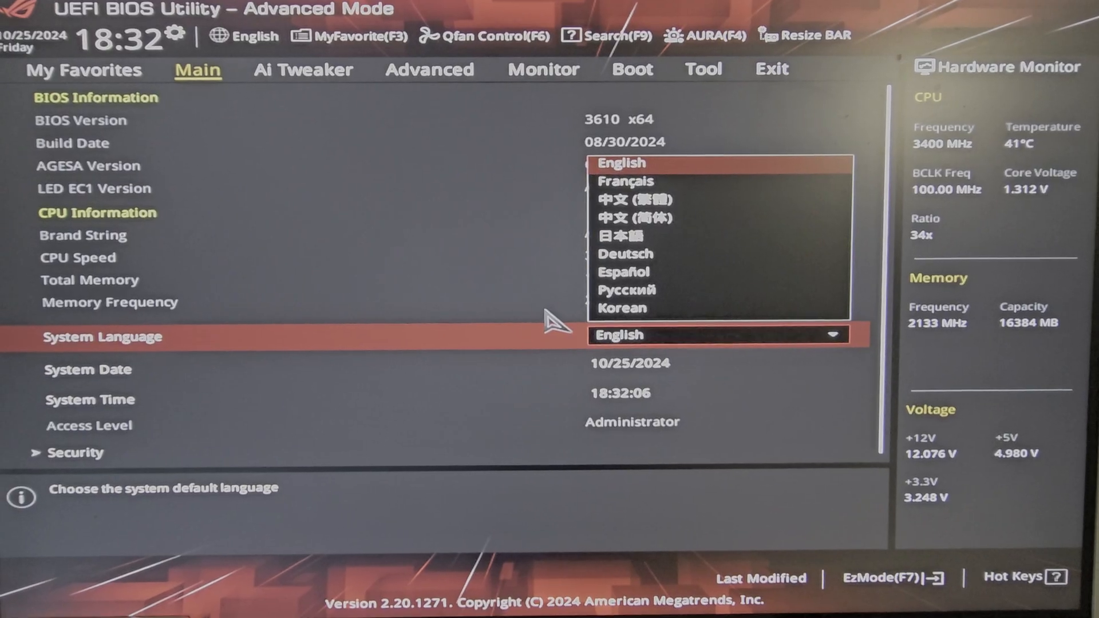
key(Return)
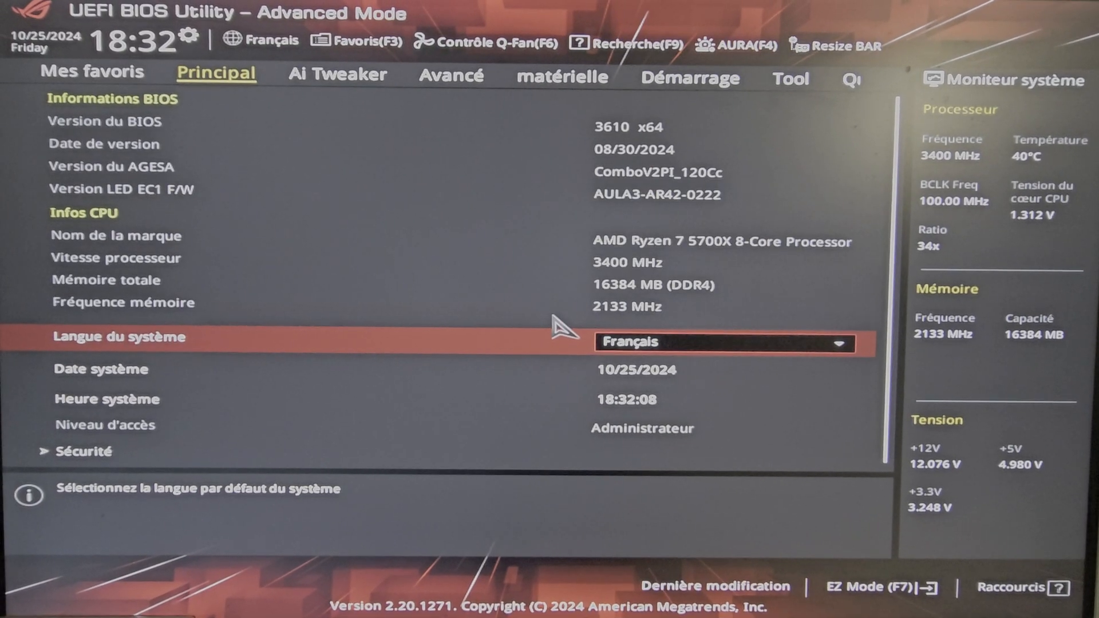
click(346, 111)
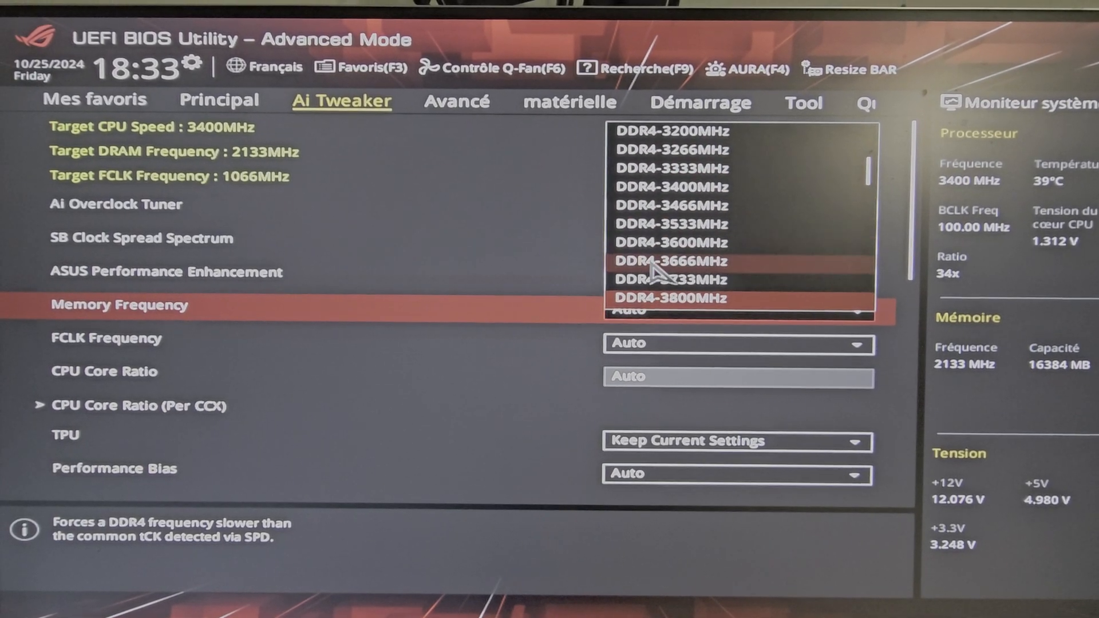
click(731, 243)
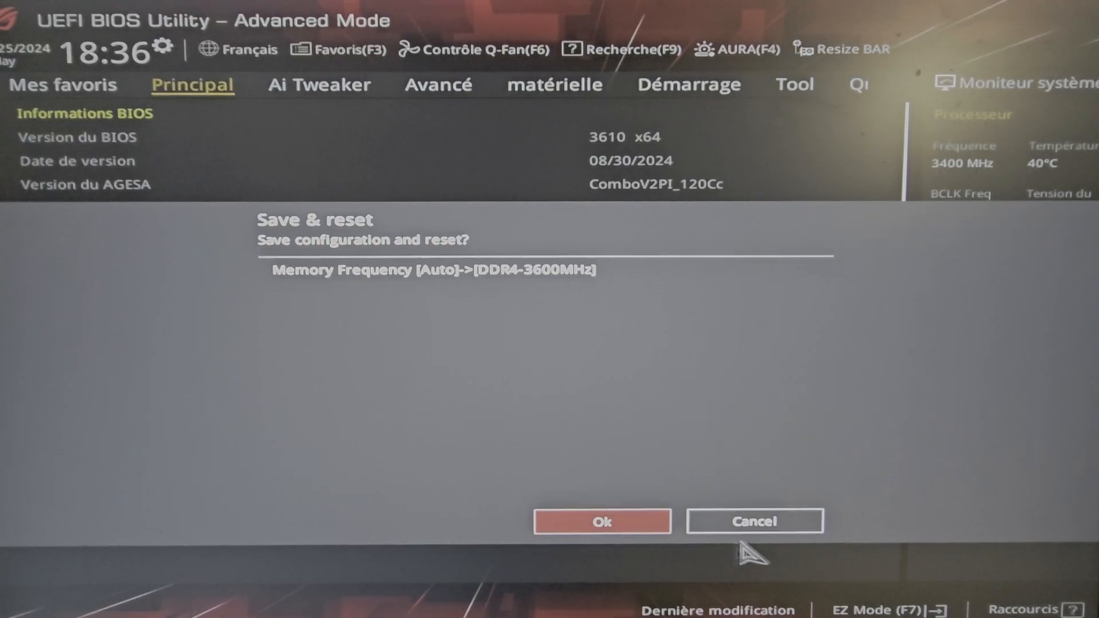